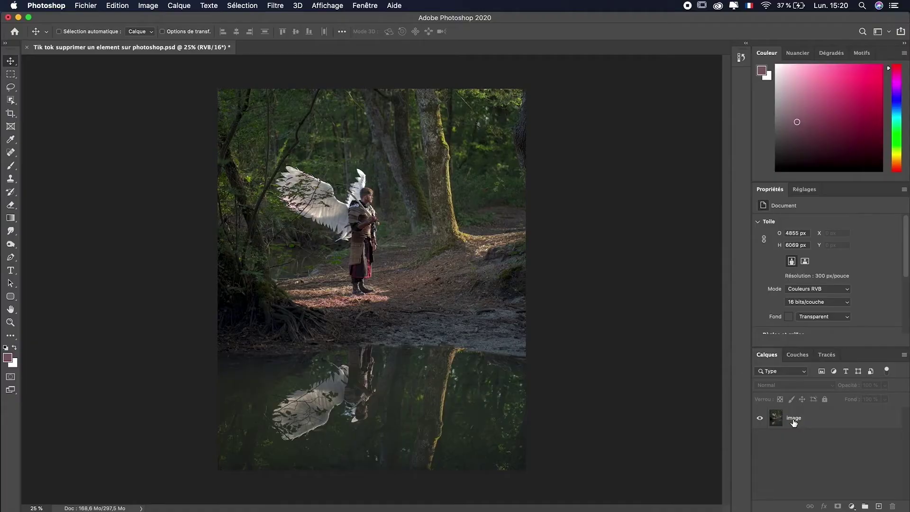
Step: Duplicate the image layer, name the copy modèle, and pick the Object Selection tool
click(794, 422)
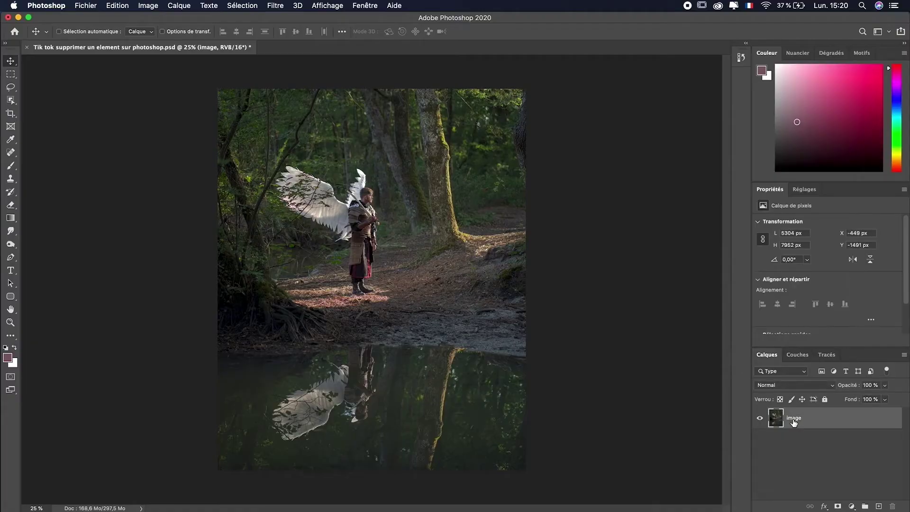
key(ctrl+j)
text(modèle)
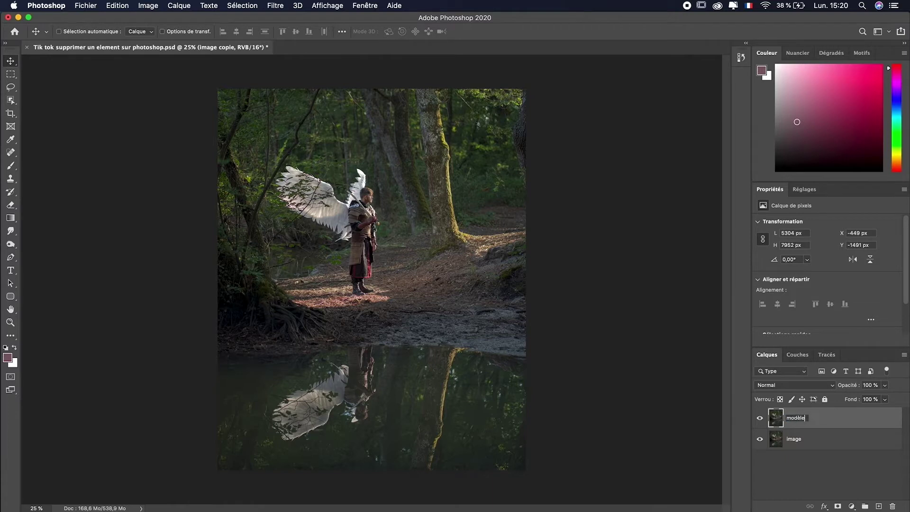
key(Return)
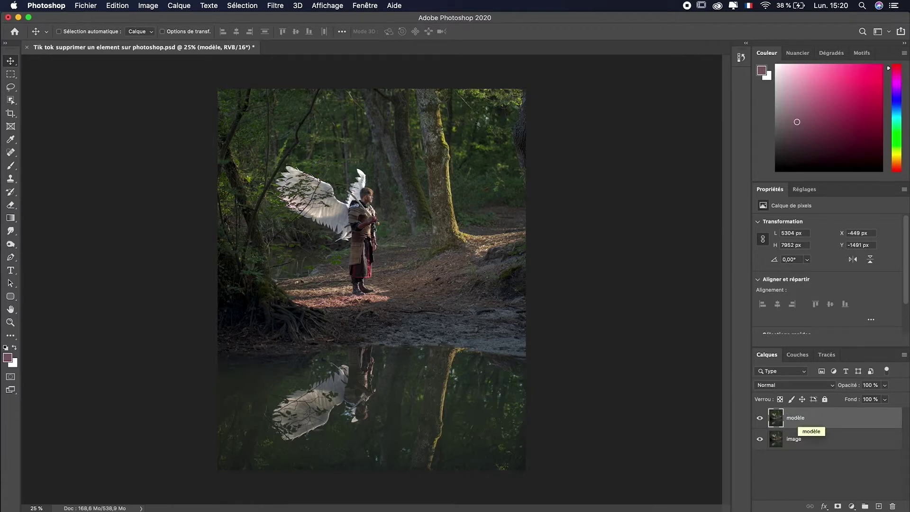
click(10, 101)
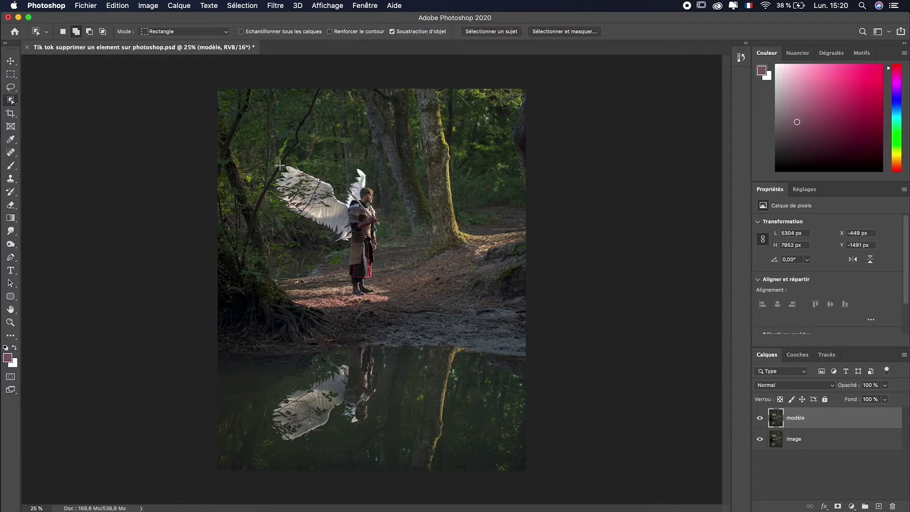
Step: Box-select the winged warrior, then add his pond reflection to the selection
drag(263, 157, 406, 301)
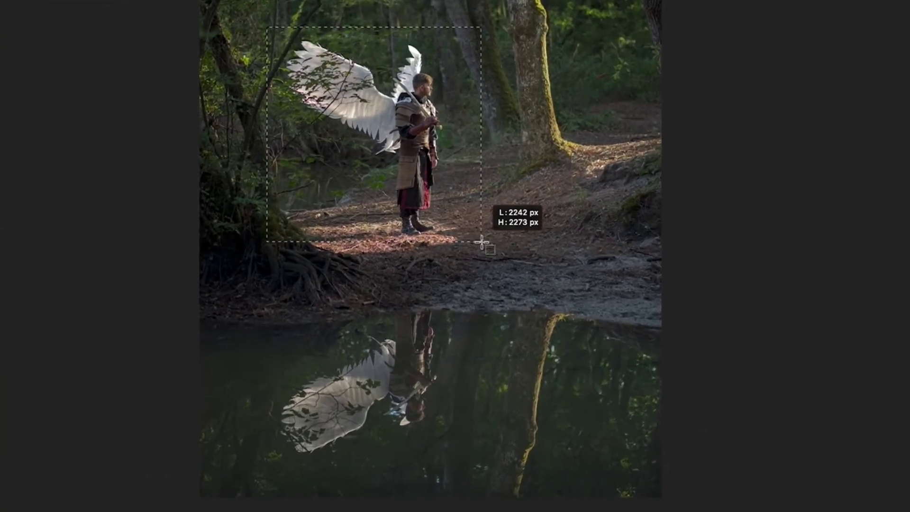
drag(481, 243, 488, 247)
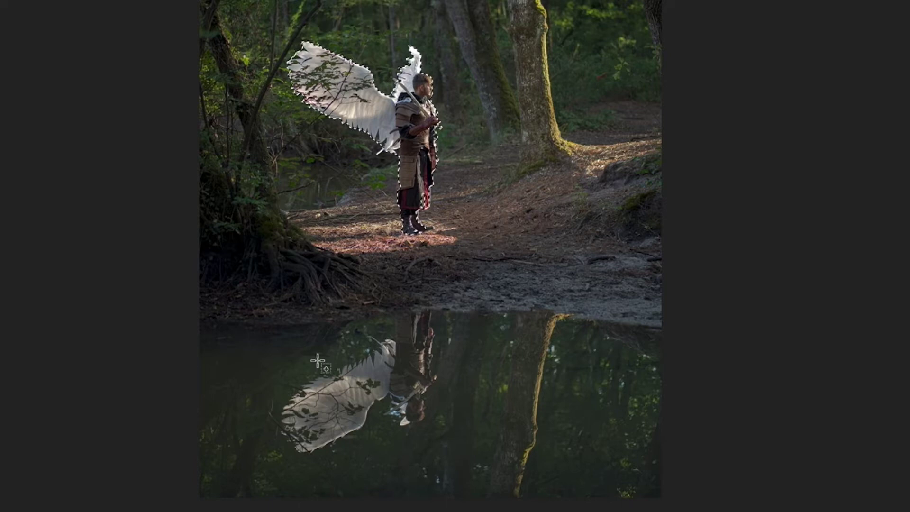
drag(265, 302, 472, 464)
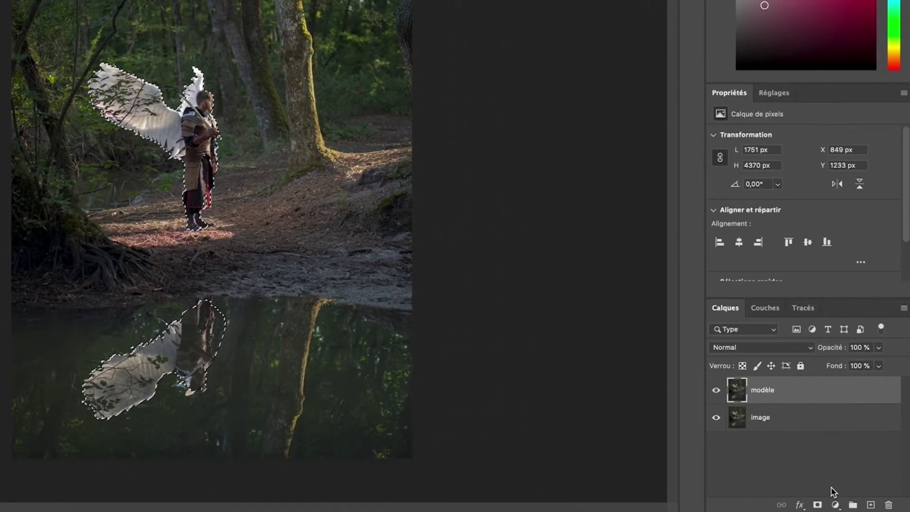
Step: Mask modèle to the warrior and reflection, then fade the image layer to 28% opacity
click(818, 505)
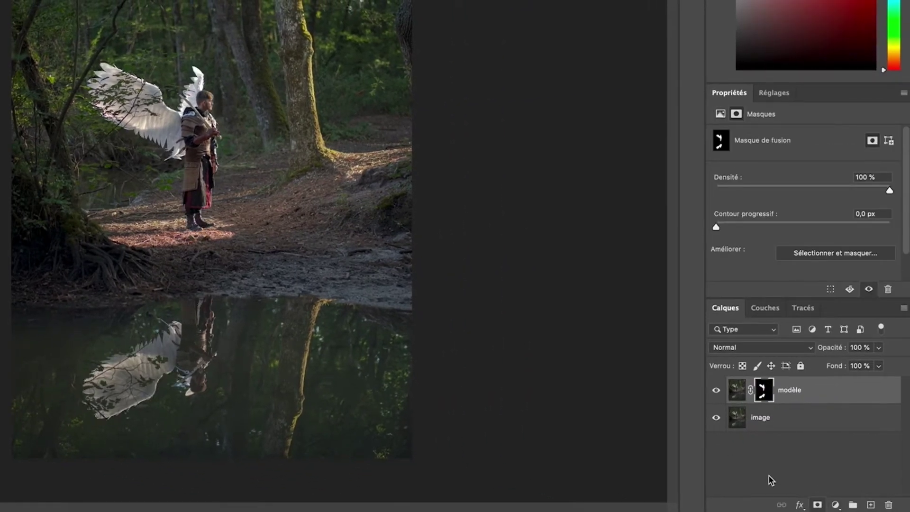
click(716, 418)
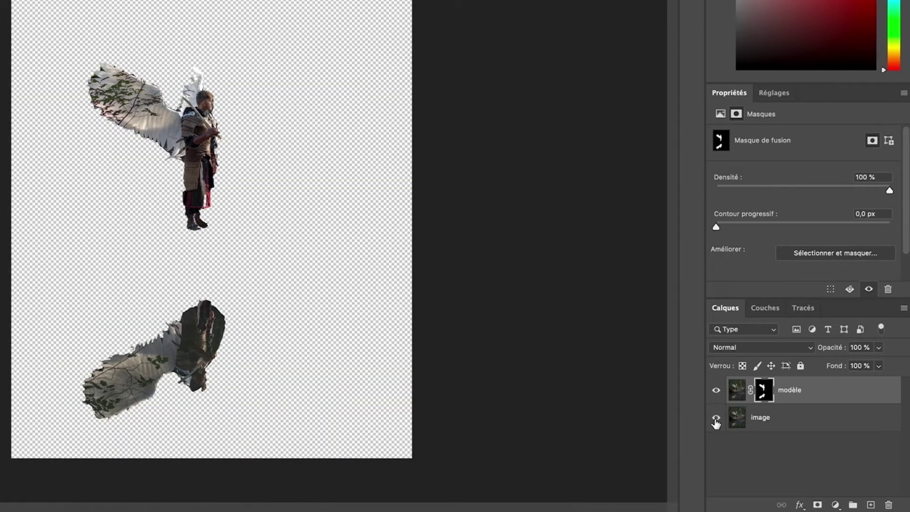
click(716, 418)
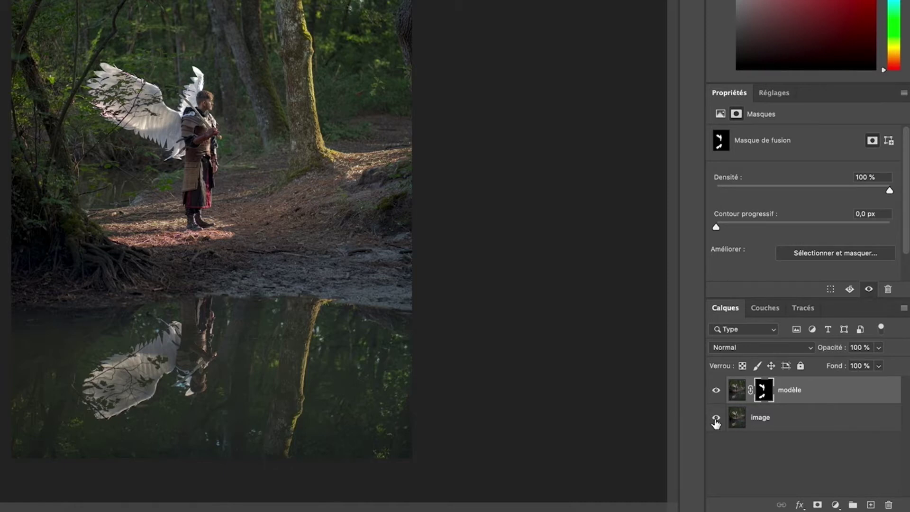
click(788, 424)
click(878, 347)
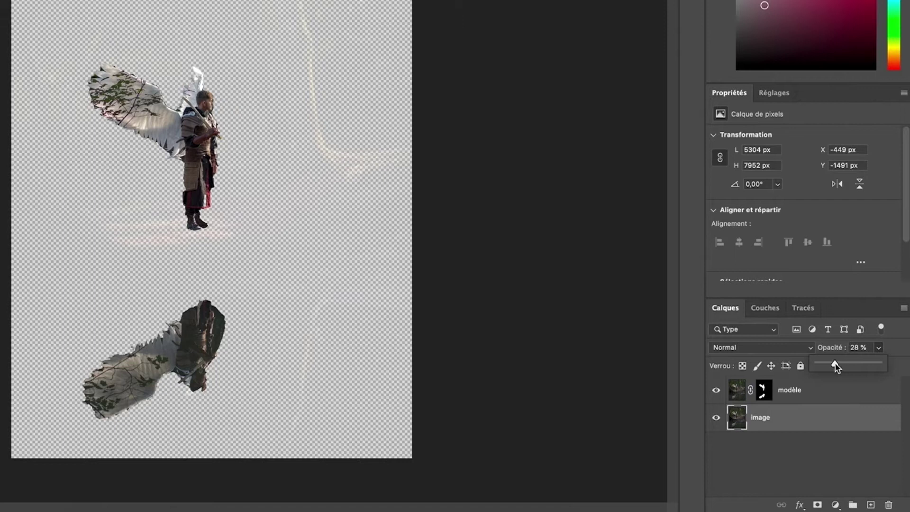
Step: Target the modèle layer mask with an 11 px Brush
click(768, 397)
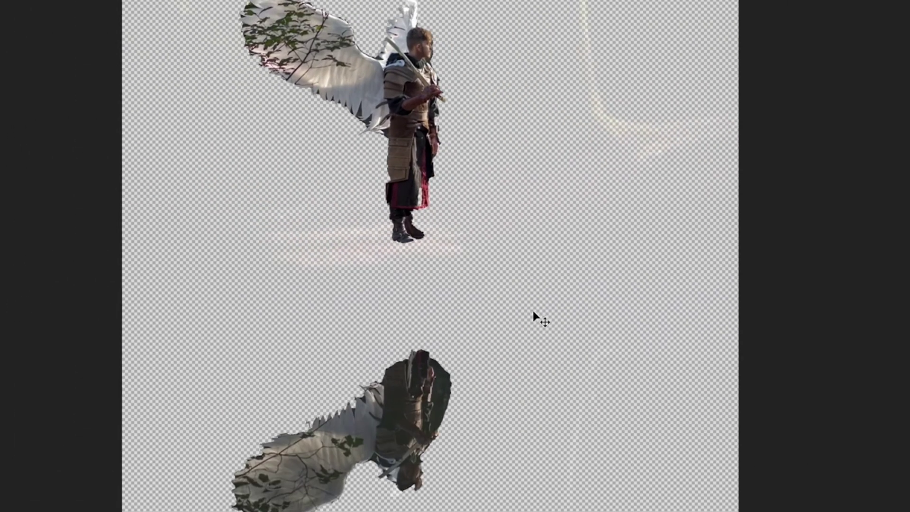
key(b)
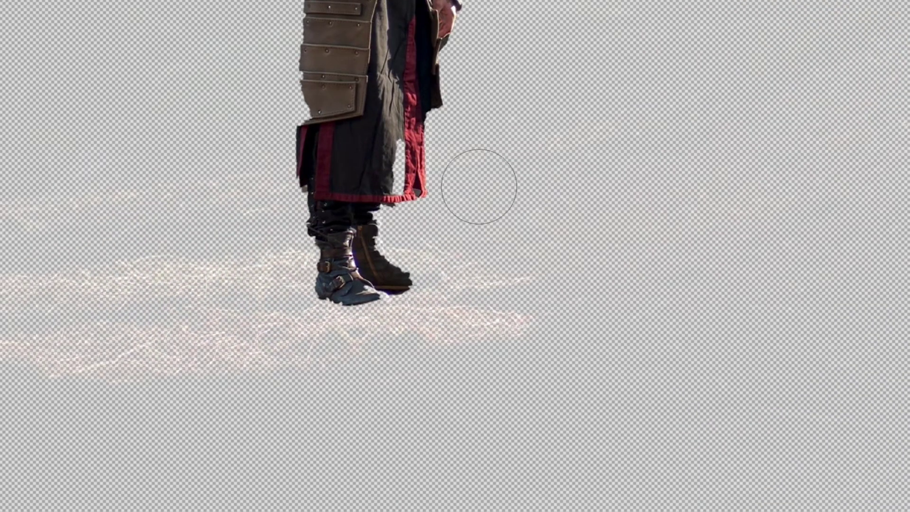
drag(479, 187, 391, 153)
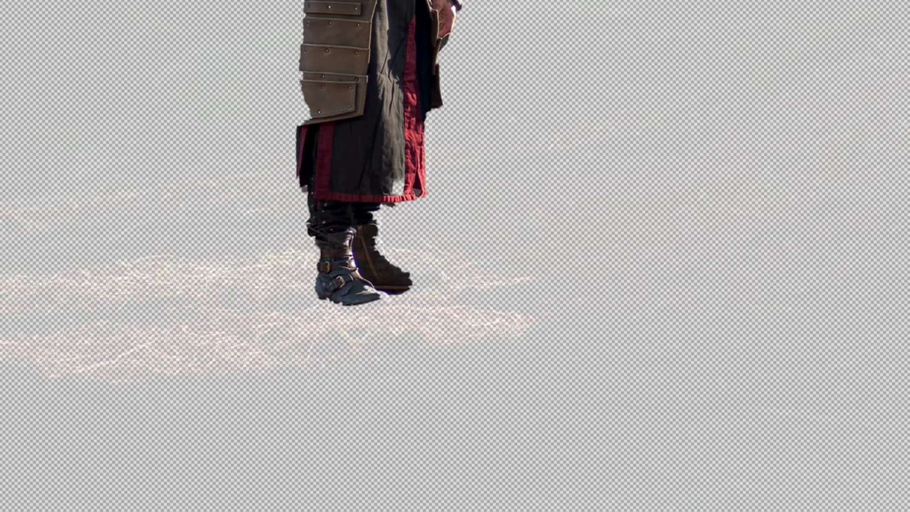
Step: Paint the coat hem and left edge back into the mask, then zoom out
drag(396, 172, 390, 185)
drag(409, 24, 407, 76)
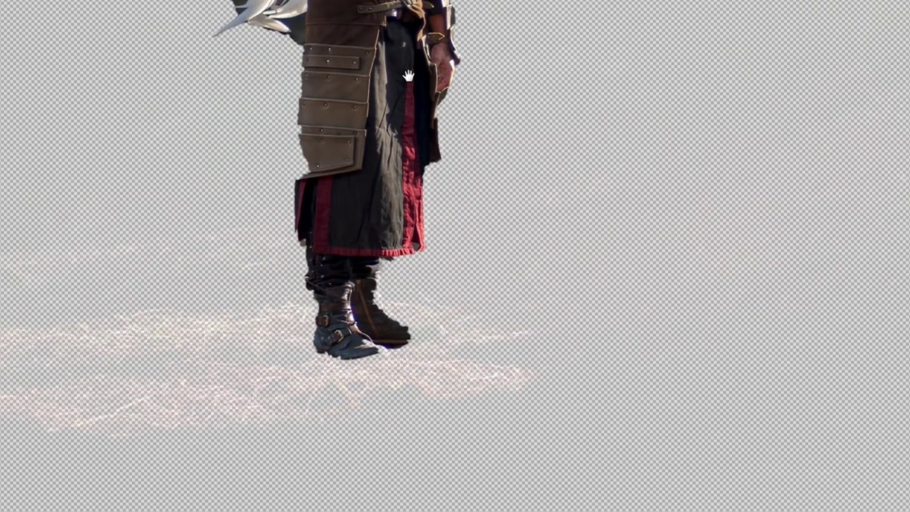
mouse_move(313, 129)
mouse_down()
mouse_move(307, 181)
mouse_move(315, 126)
mouse_up()
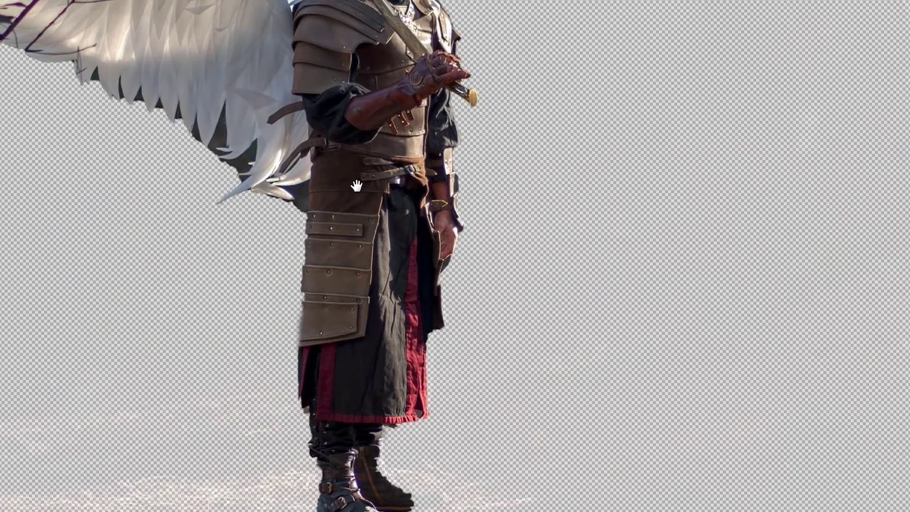
scroll(340, 233, down, 3)
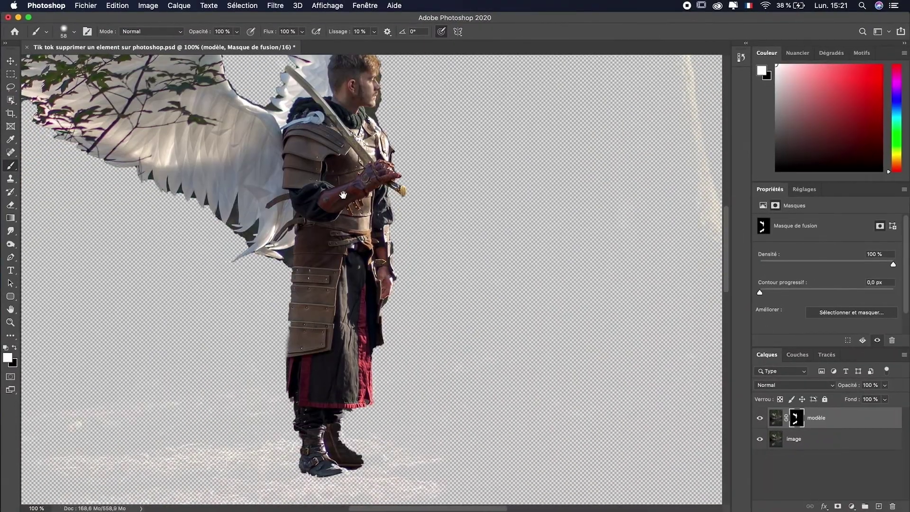
scroll(340, 233, down, 3)
scroll(340, 233, down, 3)
key(super+minus)
key(super+minus)
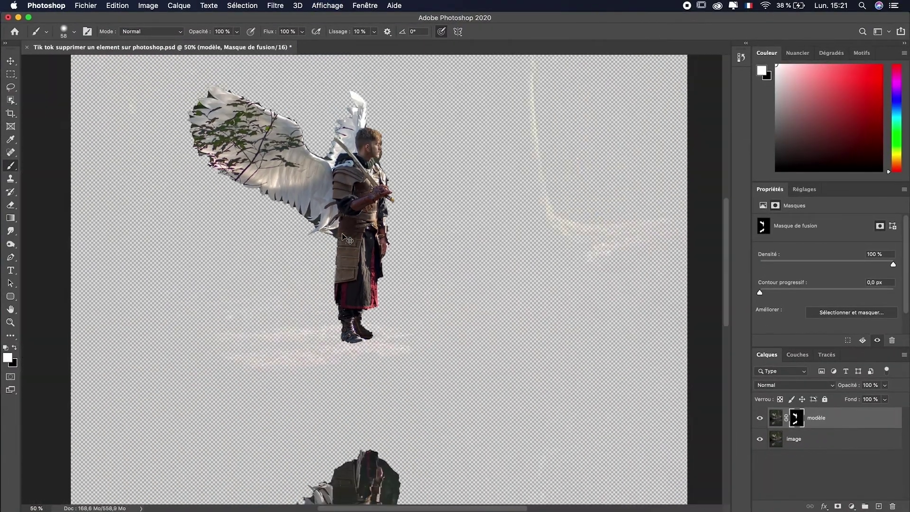
key(super+minus)
key(super+minus)
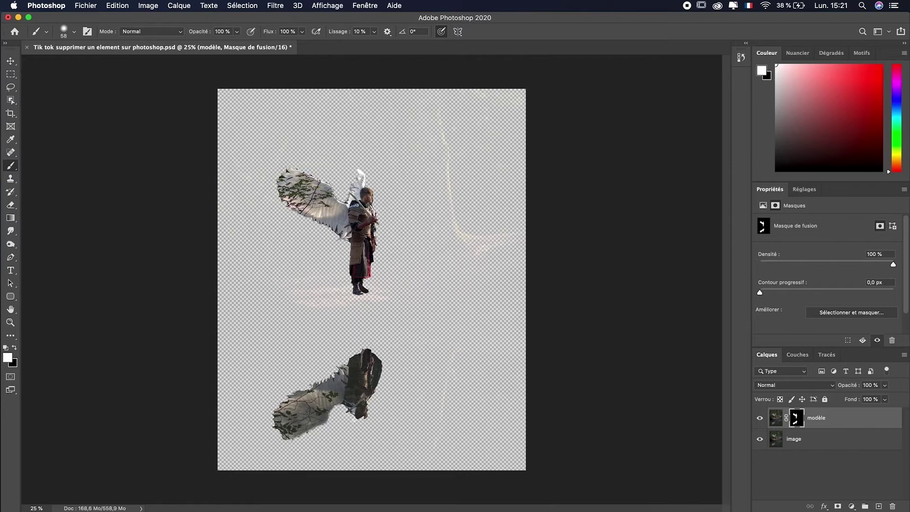
Step: Show and select the image layer, check its opacity, and return to the Move tool
click(761, 440)
click(823, 441)
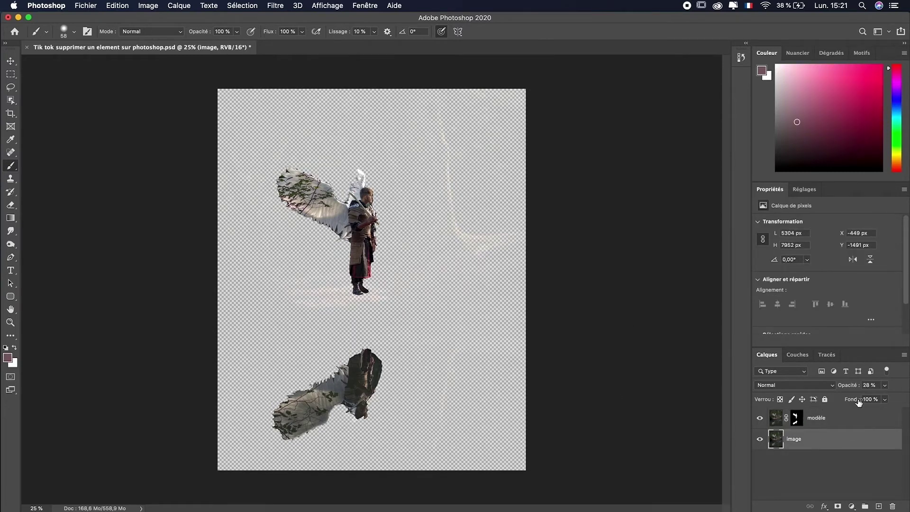
click(885, 385)
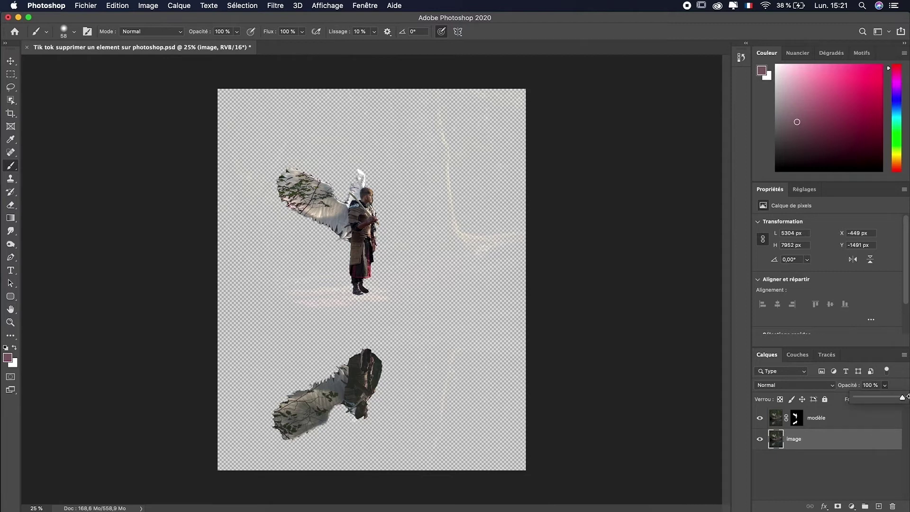
click(840, 473)
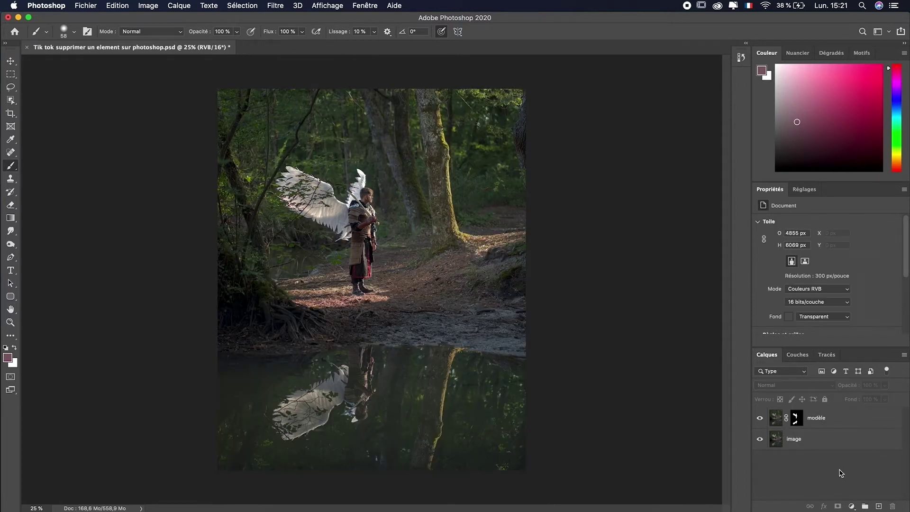
key(v)
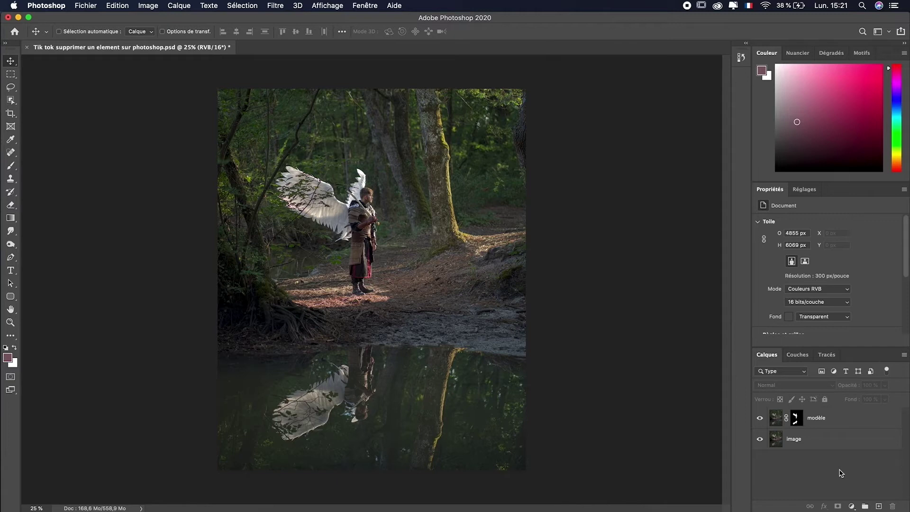
Step: Load the mask as a selection, expand it 40 px, hide modèle and target the image layer
super+click(797, 421)
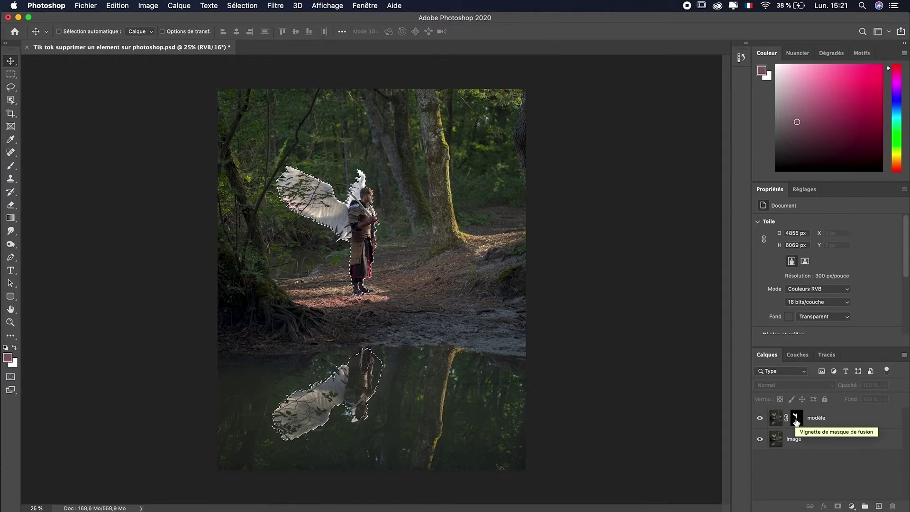
click(242, 6)
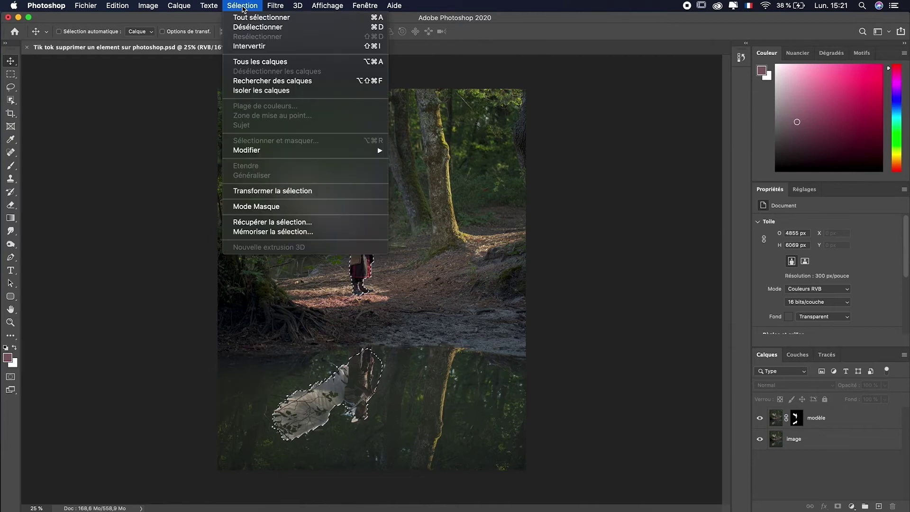
mouse_move(290, 139)
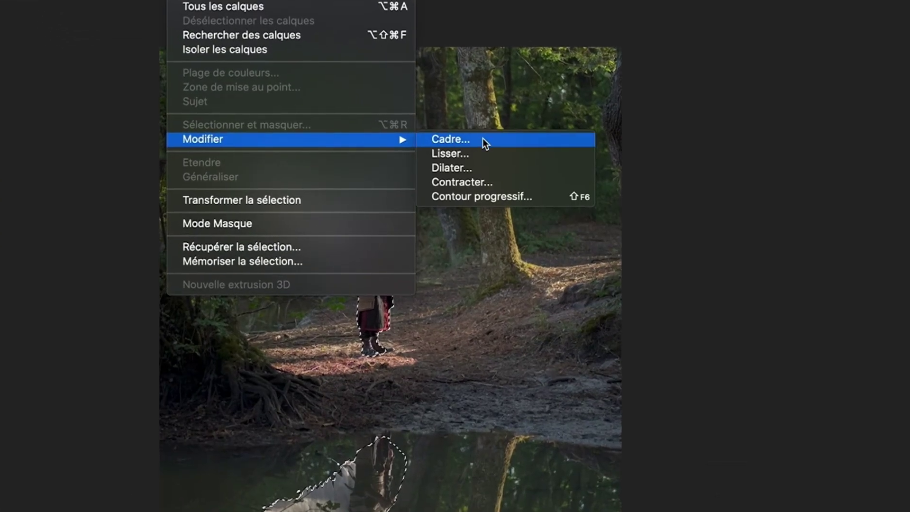
click(478, 168)
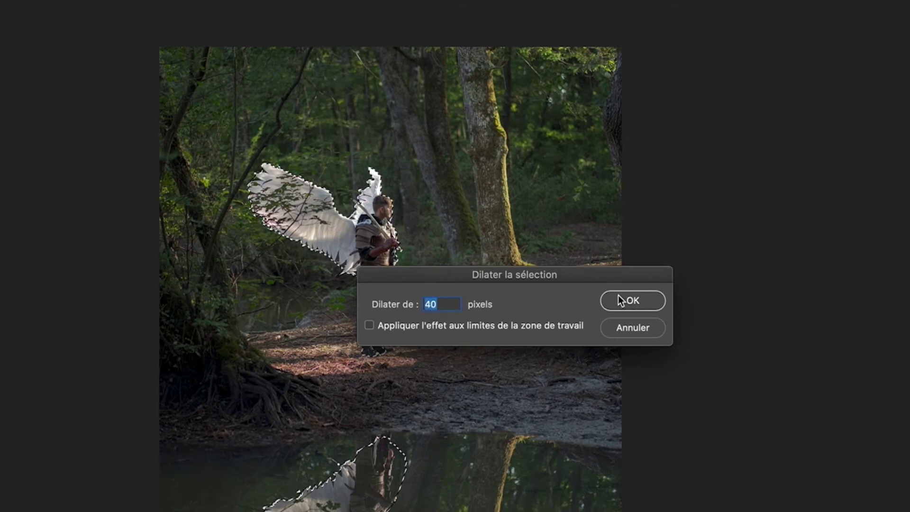
click(639, 307)
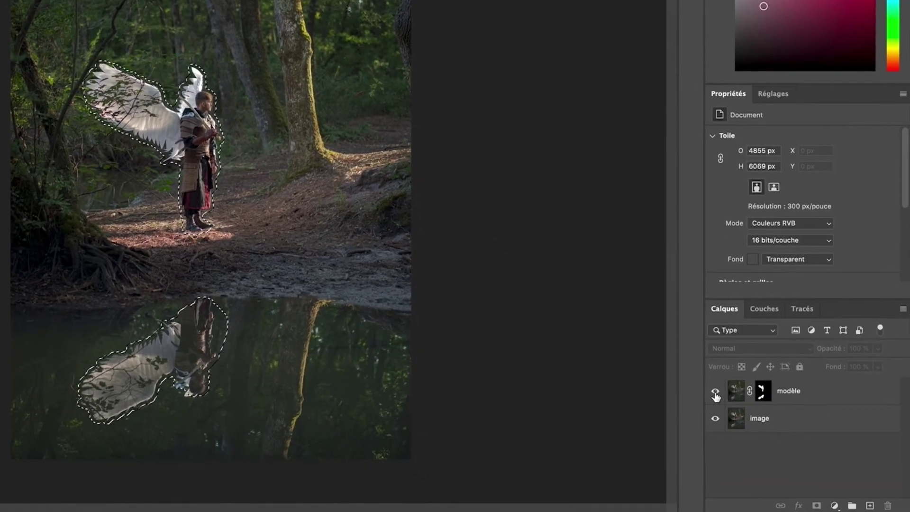
click(719, 392)
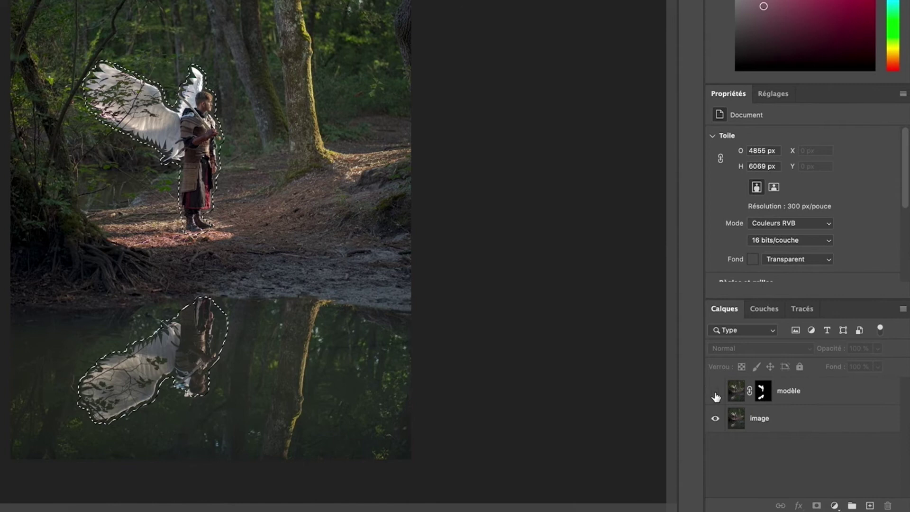
click(773, 425)
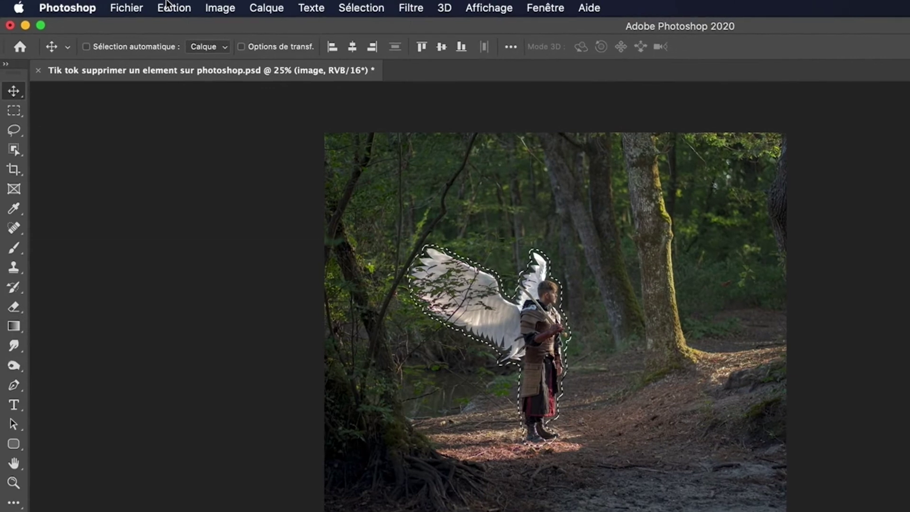
click(171, 8)
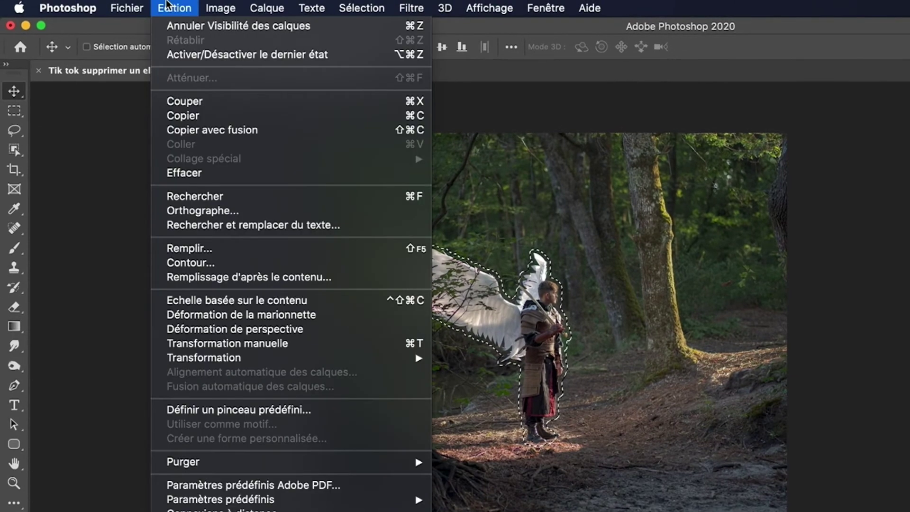
Step: Run Content-Aware Fill on the selection with output to a duplicated layer
click(249, 277)
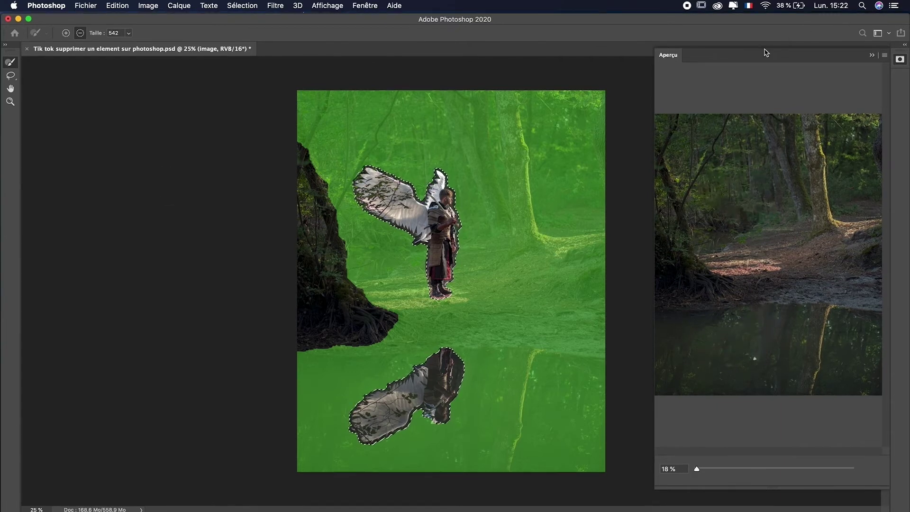
drag(774, 55, 445, 63)
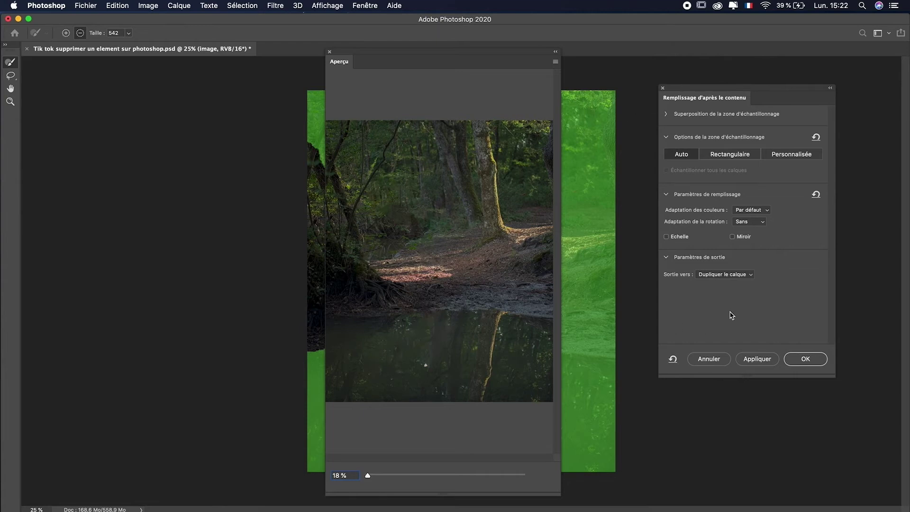
click(806, 360)
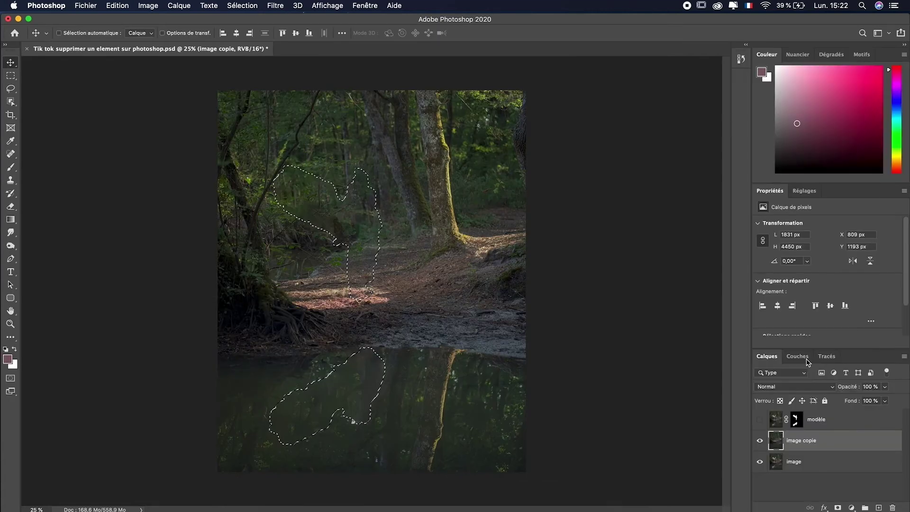
Step: Deselect, then toggle modèle on and off to compare before and after, leaving it hidden
key(super+d)
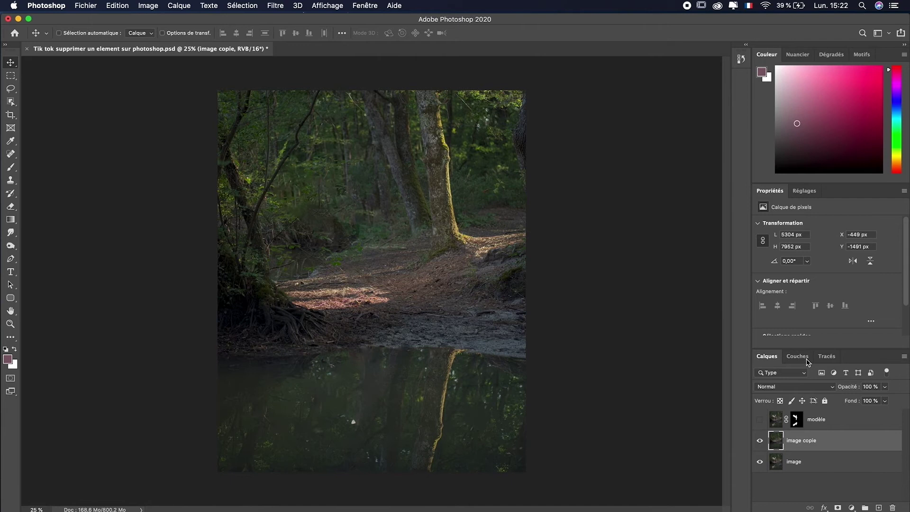
click(760, 420)
click(760, 420)
click(760, 420)
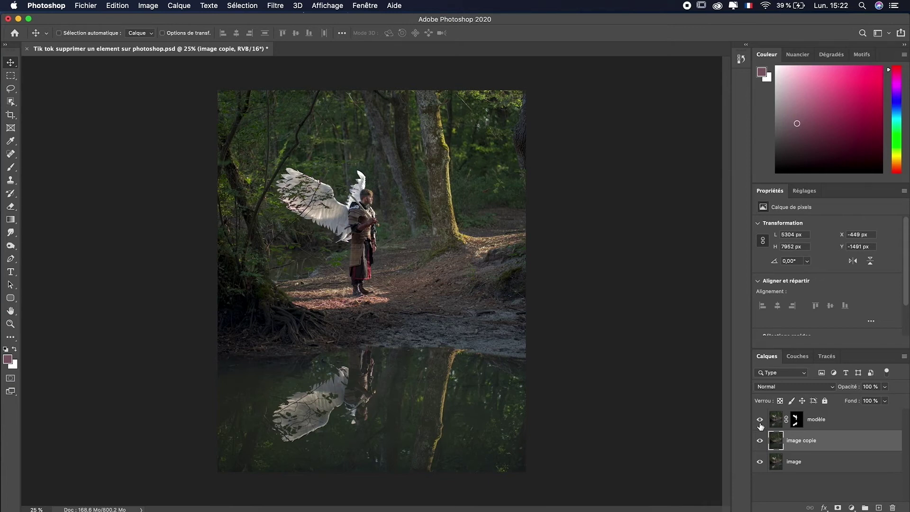
click(760, 420)
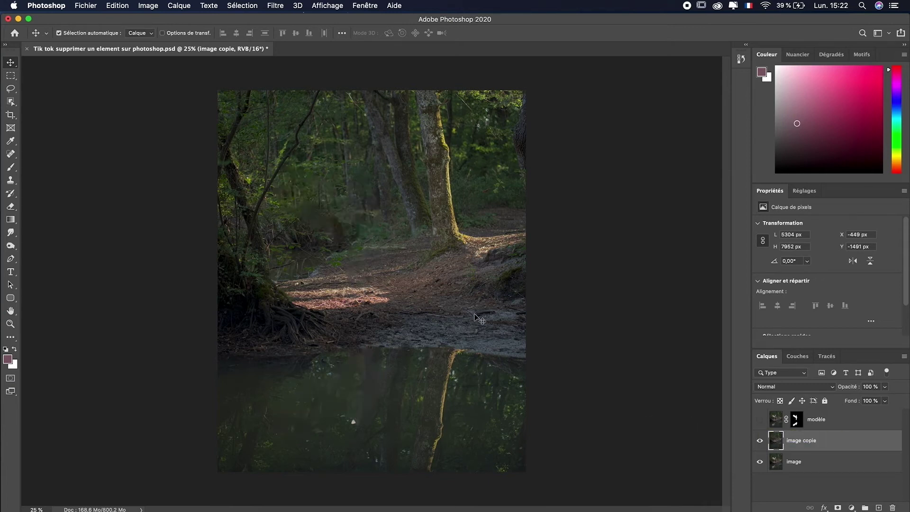
key(super+plus)
key(super+plus)
Step: Set Clone Stamp flow to 100% and clone away the dark spot in the pond water
key(s)
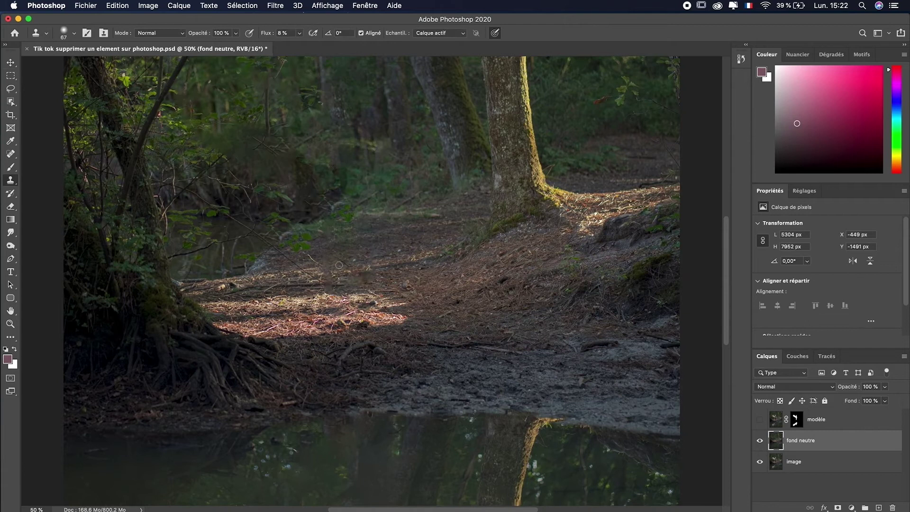
key(shift+0)
scroll(332, 199, up, 2)
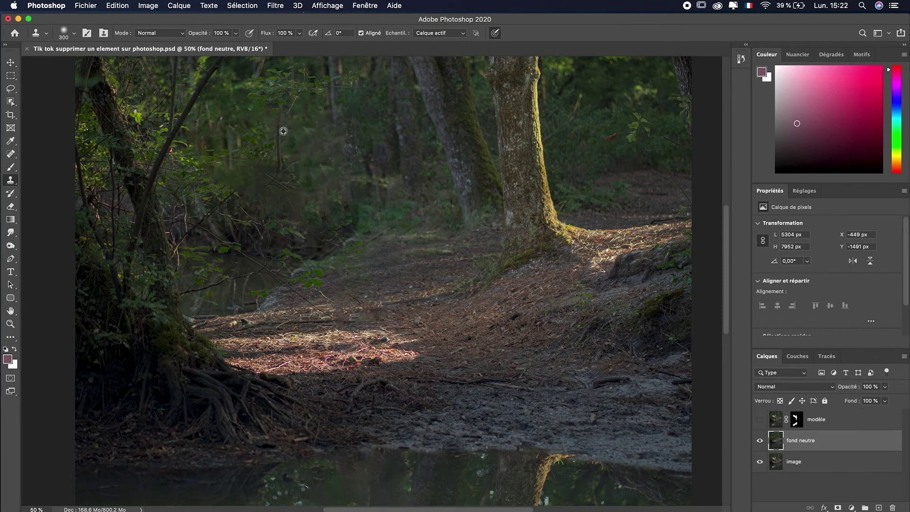
scroll(419, 123, down, 3)
scroll(420, 123, down, 2)
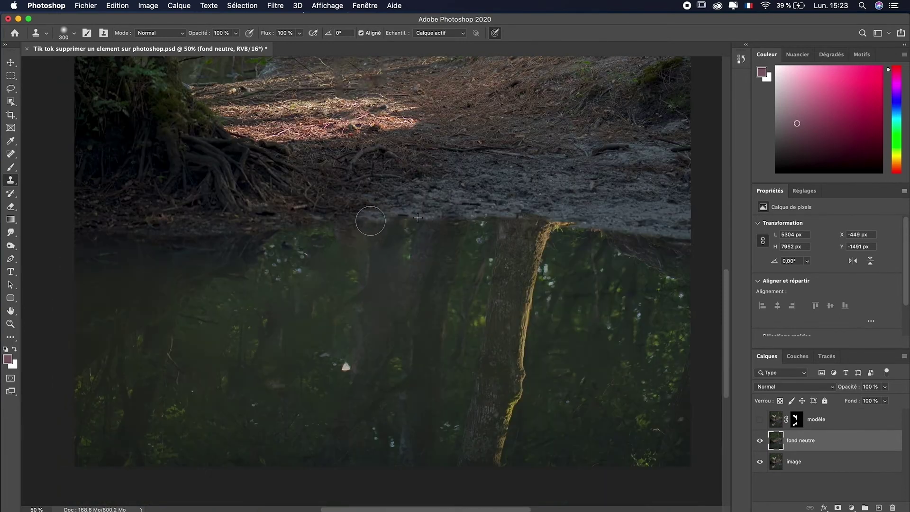
drag(285, 246, 281, 251)
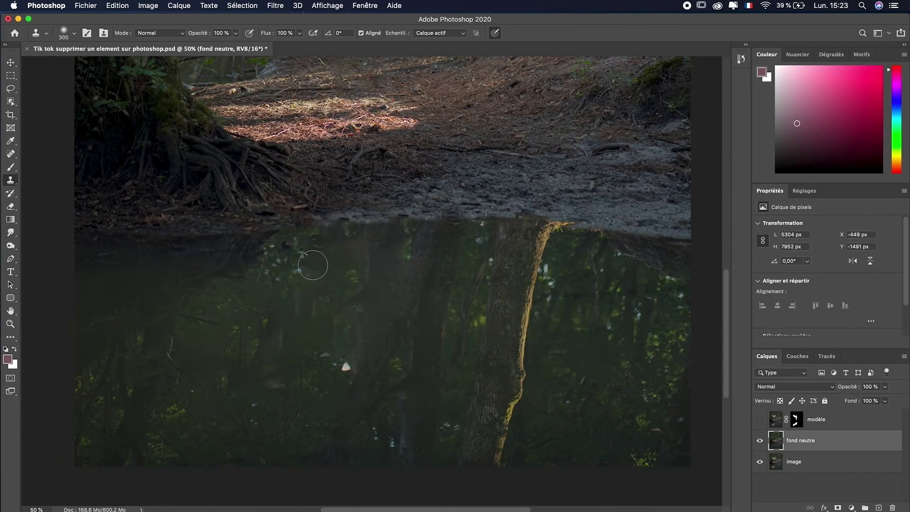
Step: Enlarge the clone brush to about 501 px and clone over the leftover patch on the path
scroll(372, 263, down, 2)
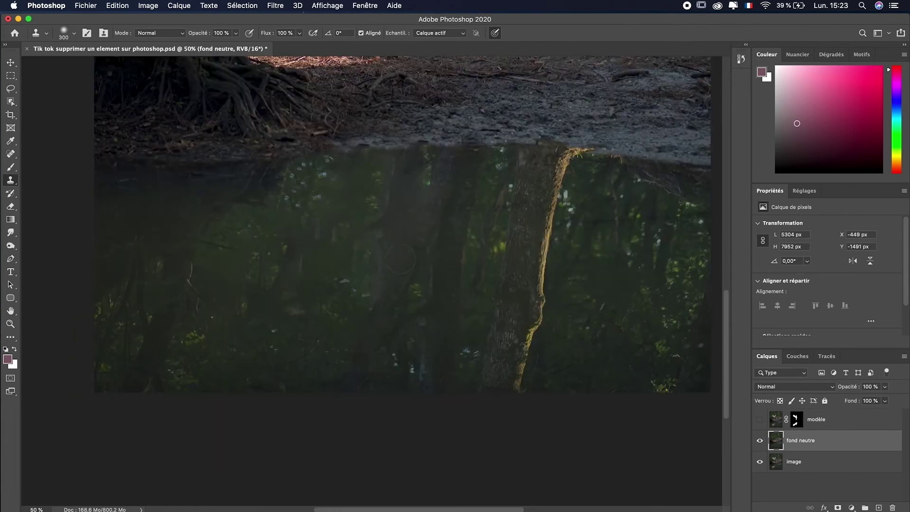
scroll(394, 242, up, 1)
scroll(299, 197, up, 1)
key(super+minus)
key(super+minus)
drag(318, 229, 334, 196)
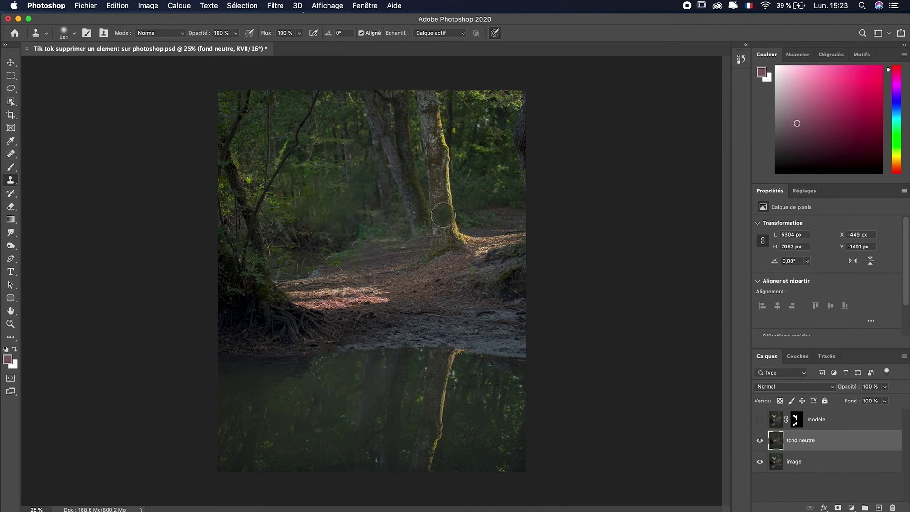
drag(392, 247, 335, 273)
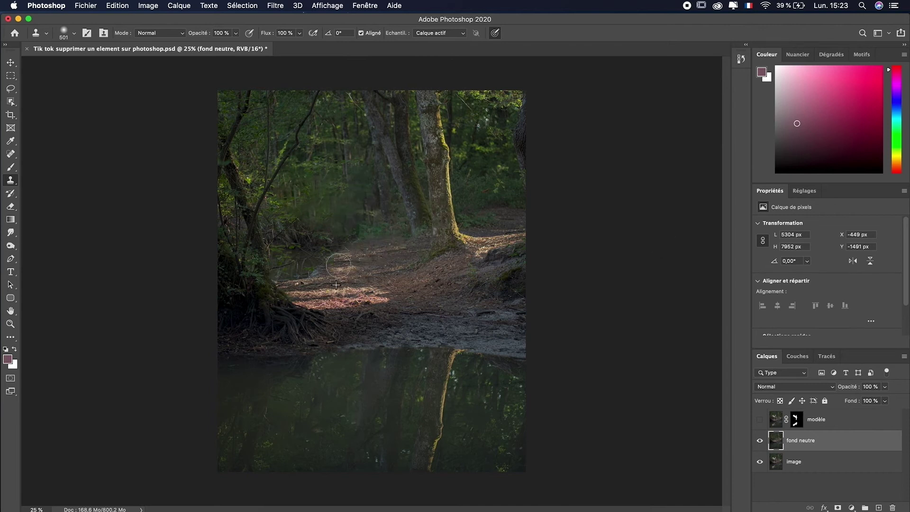
click(760, 420)
click(761, 419)
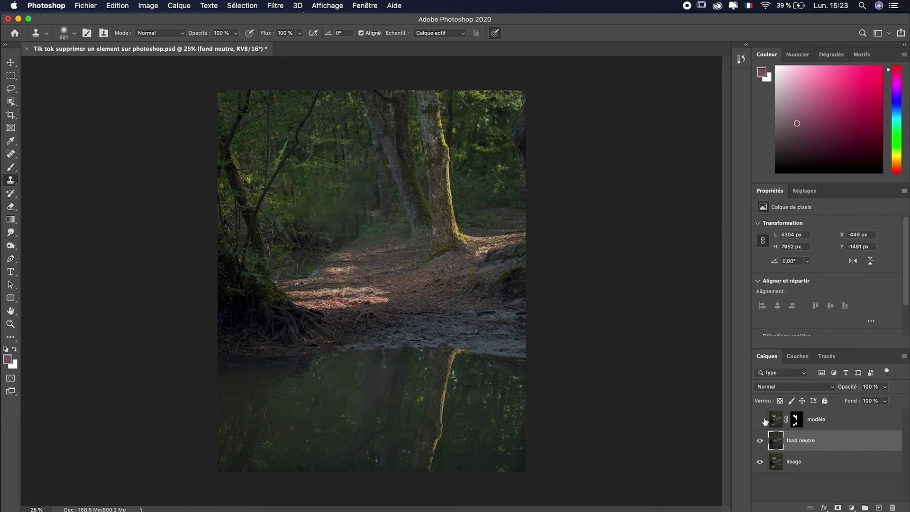